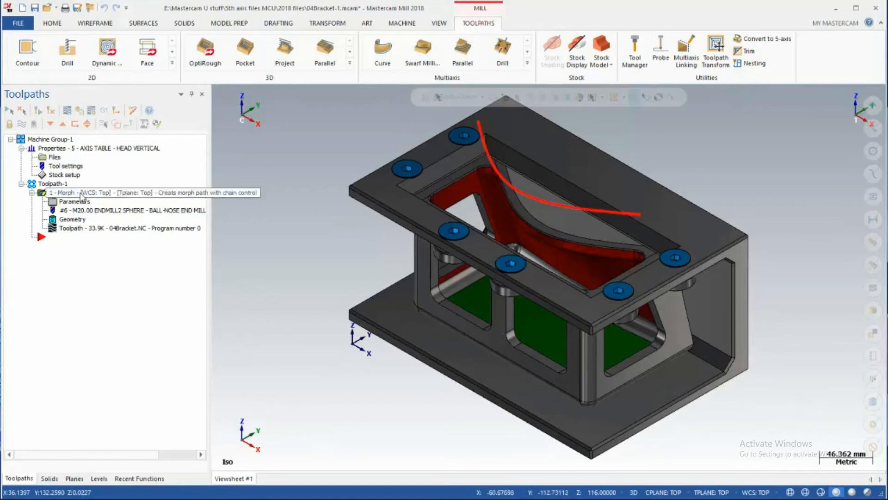
Copy the first Morph operation after itself in Toolpath-1, and backplot the original operation's toolpath
{"action": "right_click_drag", "start_coordinate": [81, 197], "coordinate": [93, 223]}
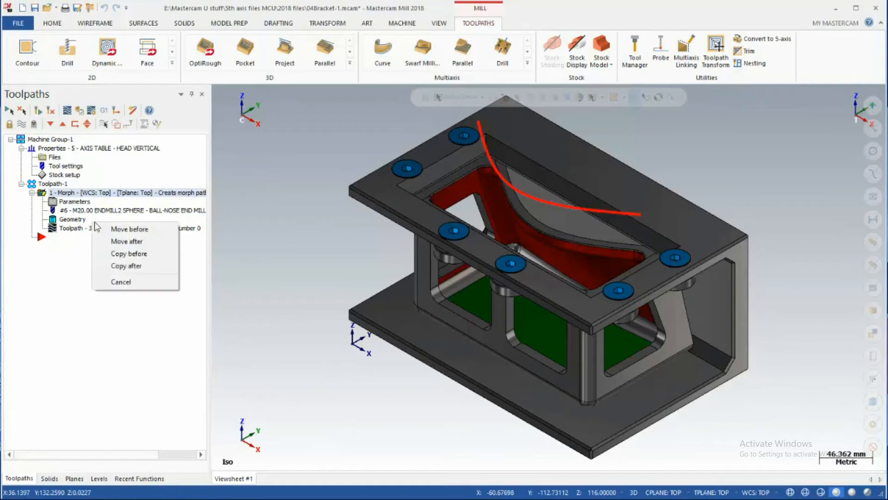
{"action": "left_click", "coordinate": [128, 267]}
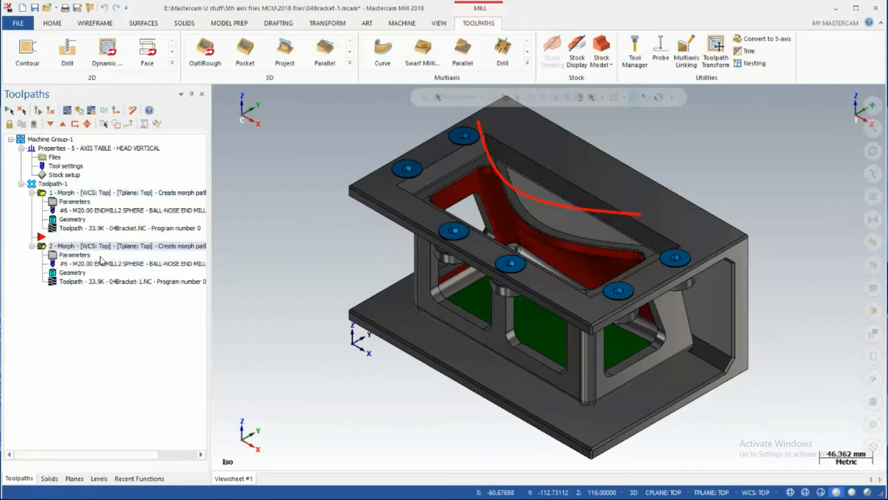
{"action": "left_click", "coordinate": [77, 231]}
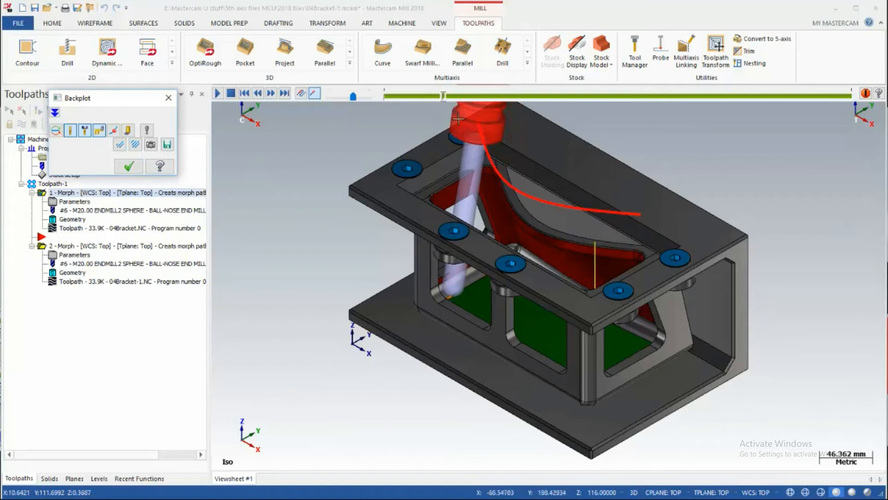
{"action": "left_click", "coordinate": [128, 166]}
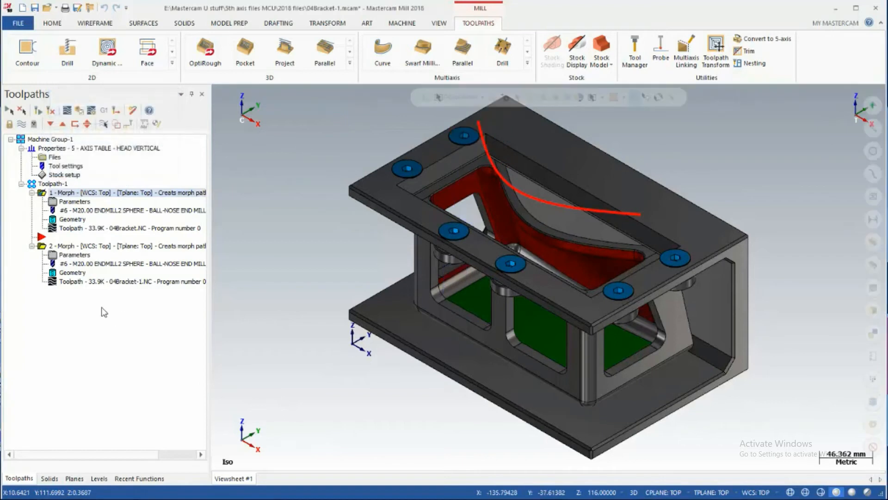
Enable the second collision check in the copied Morph operation for shoulder, shank and holder, using the Tilt tool strategy
{"action": "left_click", "coordinate": [61, 255]}
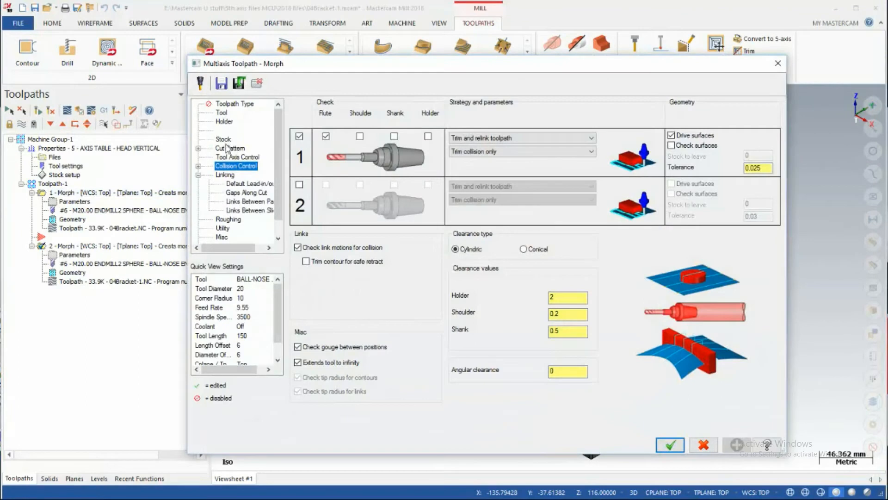
{"action": "left_click", "coordinate": [229, 148]}
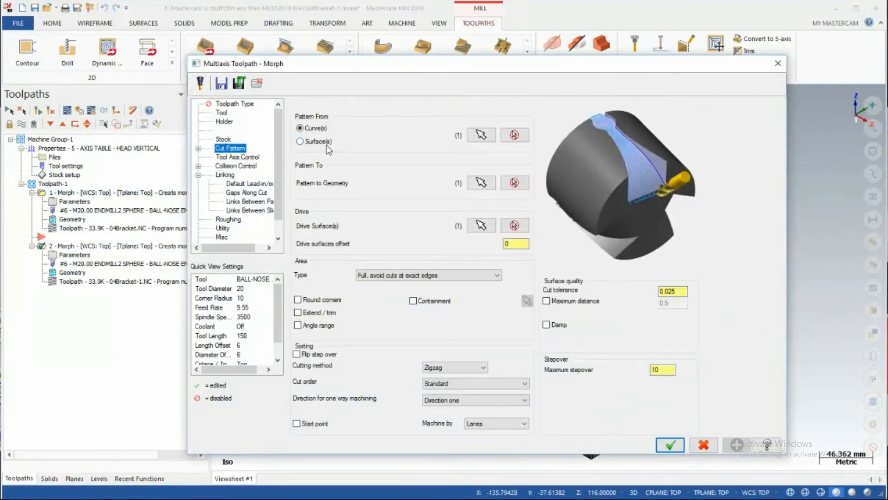
{"action": "left_click", "coordinate": [248, 157]}
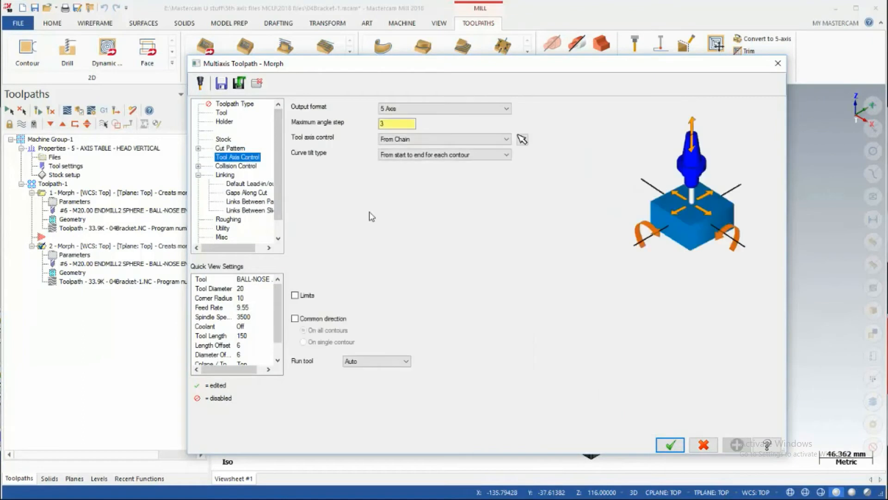
{"action": "left_click", "coordinate": [237, 165]}
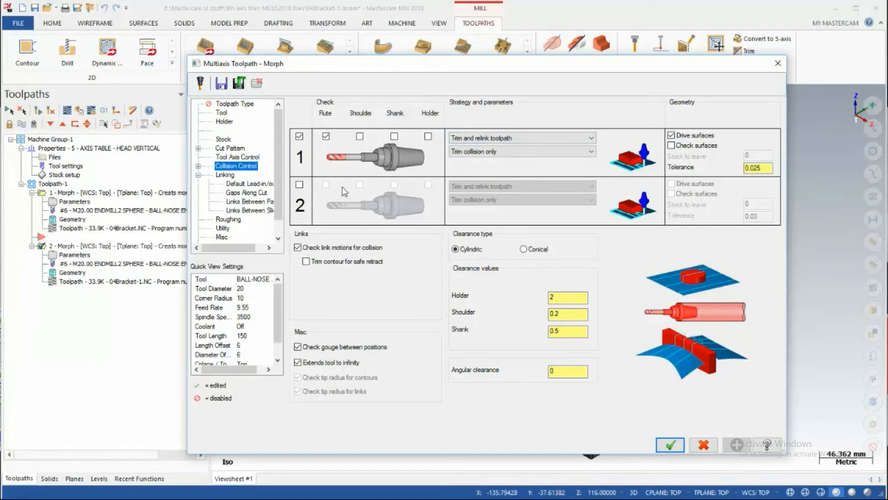
{"action": "left_click", "coordinate": [300, 184]}
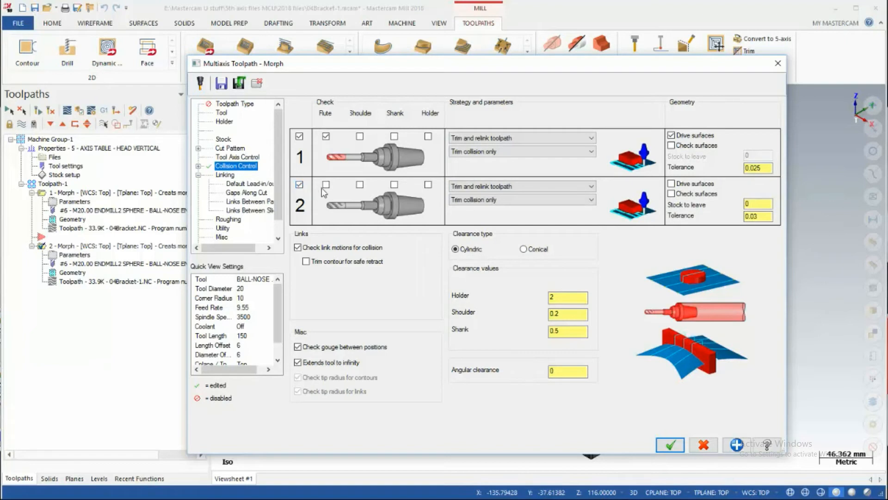
{"action": "left_click", "coordinate": [360, 185]}
{"action": "left_click", "coordinate": [394, 185]}
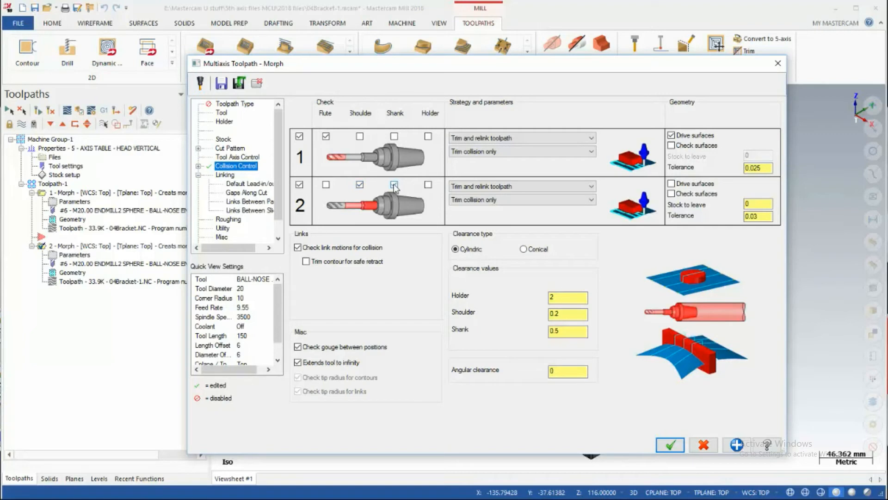
{"action": "left_click", "coordinate": [428, 186]}
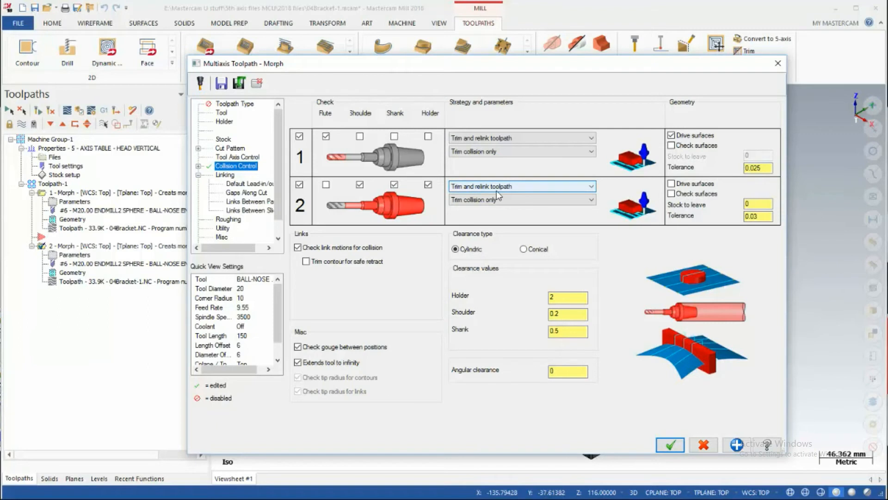
{"action": "left_click", "coordinate": [590, 190]}
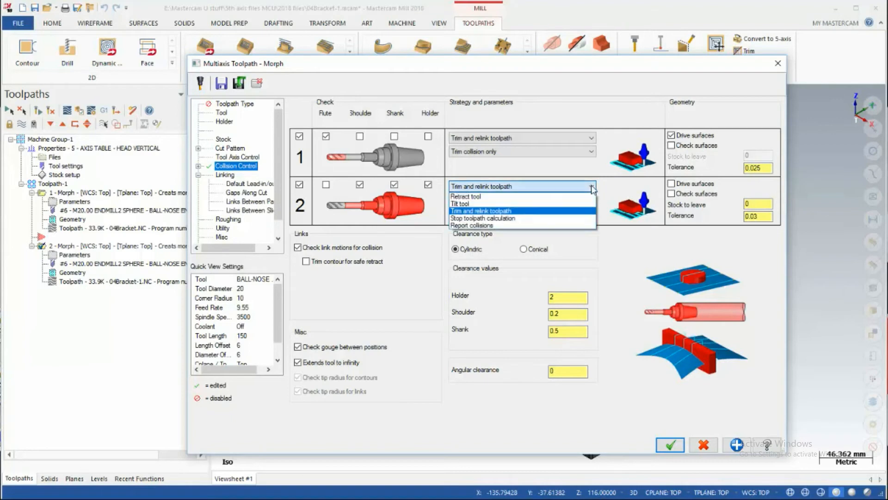
{"action": "left_click", "coordinate": [478, 204]}
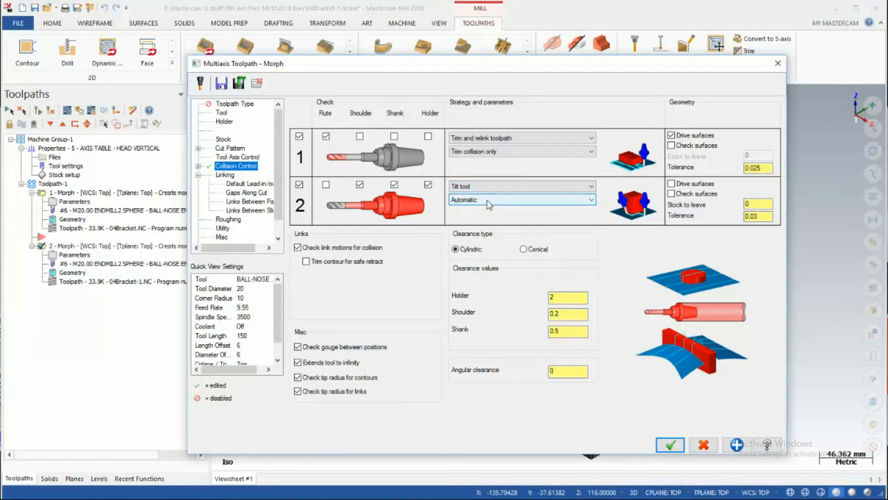
Assign all faces of colour 4 (red) as check surfaces for the second collision check, and regenerate the copied Morph operation
{"action": "left_click", "coordinate": [673, 197]}
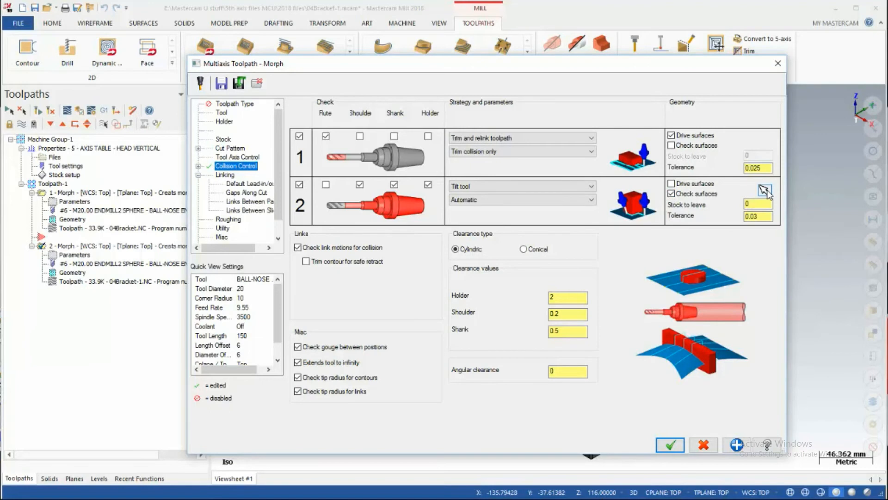
{"action": "left_click", "coordinate": [765, 190]}
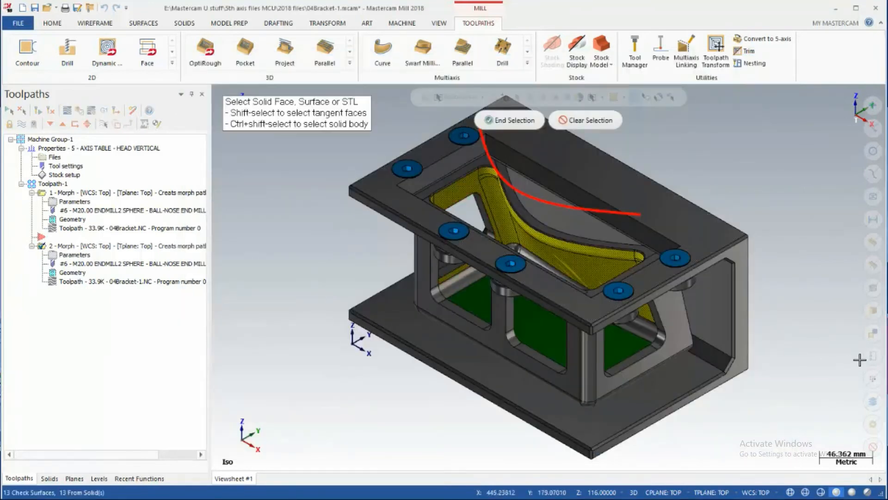
{"action": "left_click", "coordinate": [869, 379]}
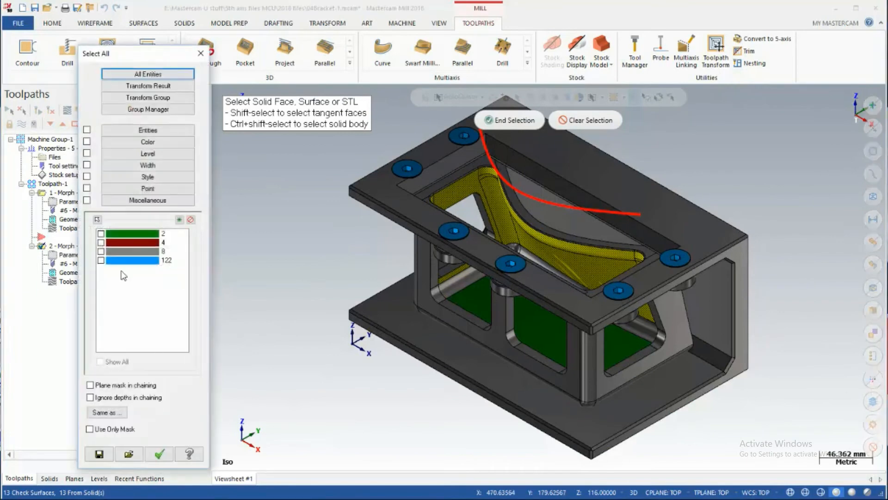
{"action": "left_click", "coordinate": [108, 242]}
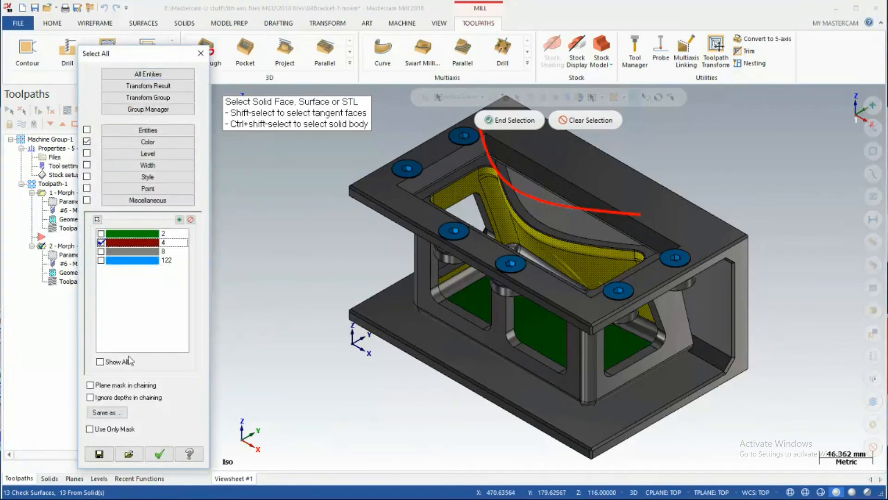
{"action": "left_click", "coordinate": [158, 453]}
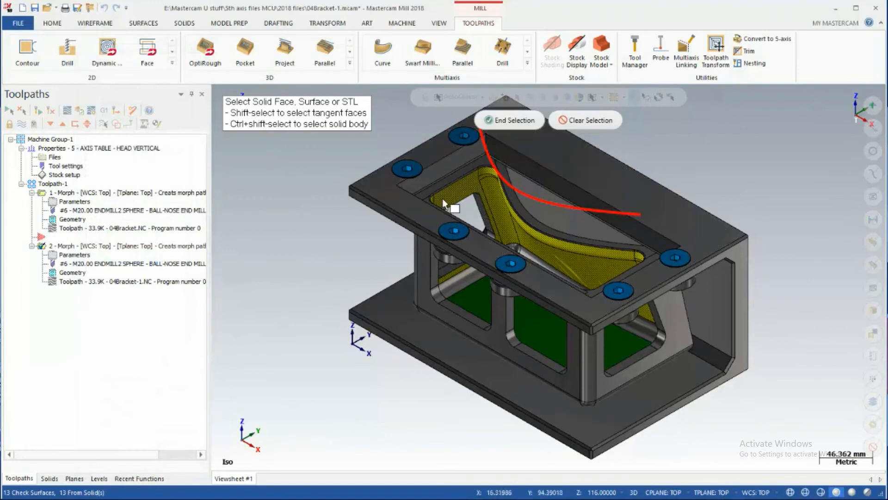
{"action": "left_click", "coordinate": [514, 120]}
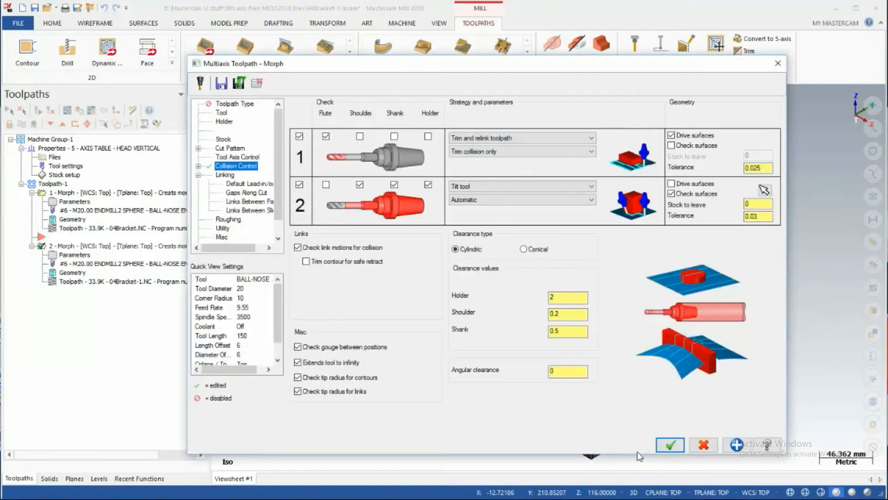
{"action": "left_click", "coordinate": [671, 445]}
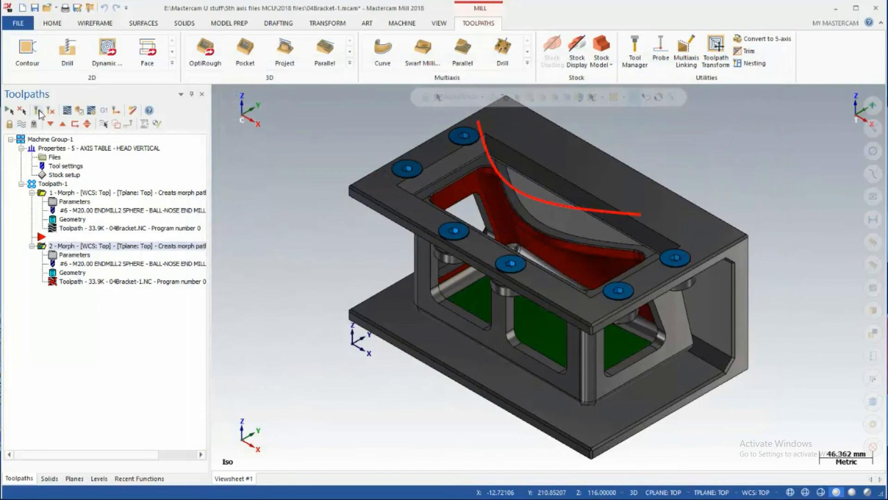
{"action": "left_click", "coordinate": [39, 112]}
Backplot the copied Morph toolpath and examine the holder's tilting and the cutting passes around the pocket from several angles
{"action": "left_click", "coordinate": [93, 283]}
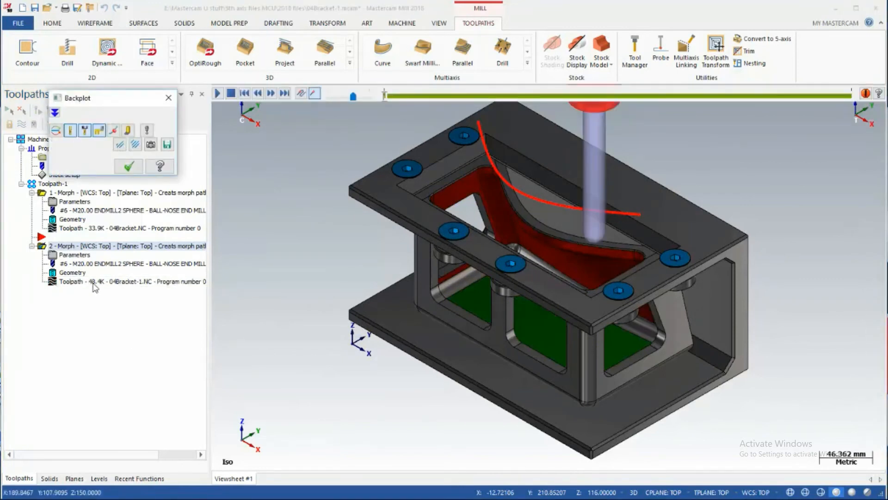
{"action": "key", "text": "s"}
{"action": "key", "text": "s"}
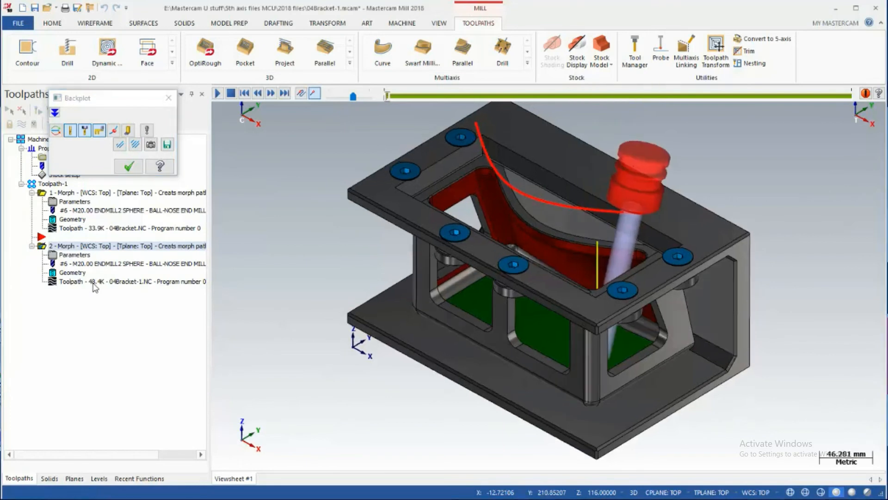
{"action": "key", "text": "s"}
{"action": "key", "text": "s"}
{"action": "key", "text": "s"}
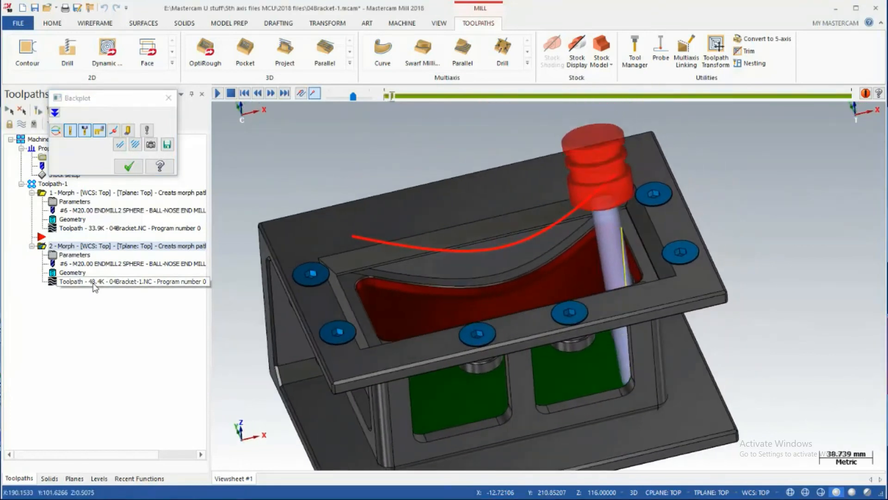
{"action": "key", "text": "s"}
{"action": "key", "text": "s"}
{"action": "key", "text": "s"}
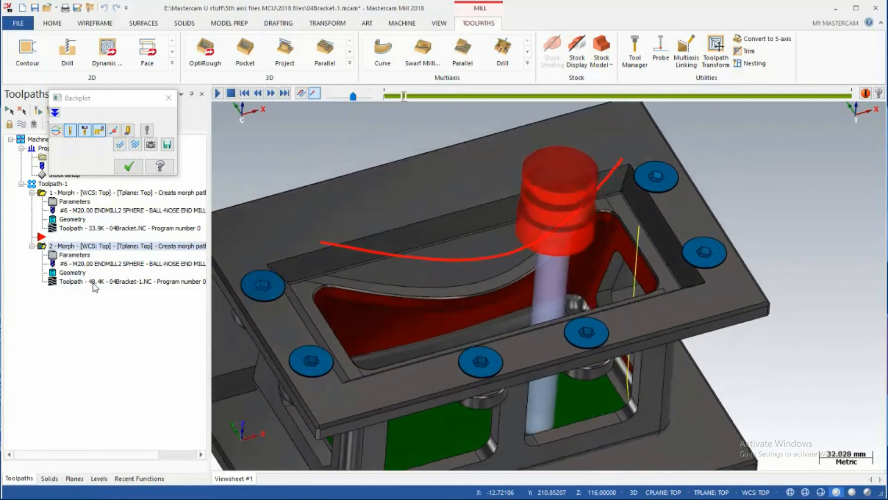
{"action": "key", "text": "s"}
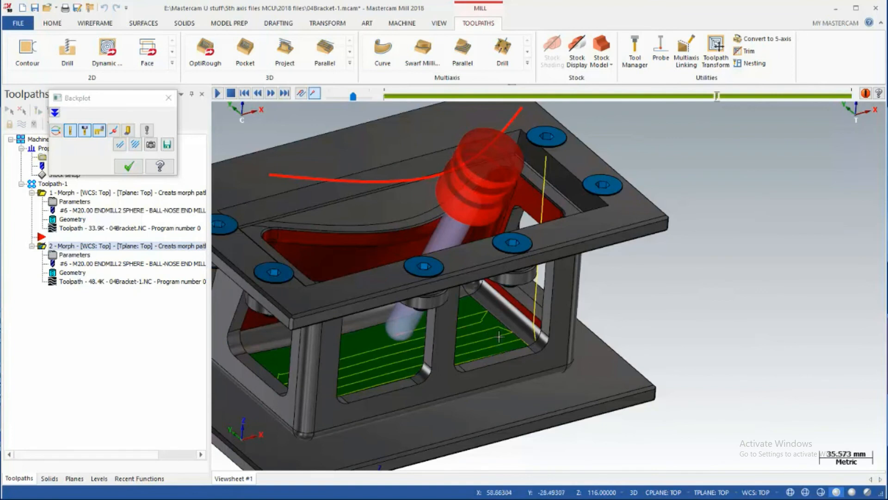
{"action": "scroll", "coordinate": [513, 355], "scroll_direction": "up", "scroll_amount": 3}
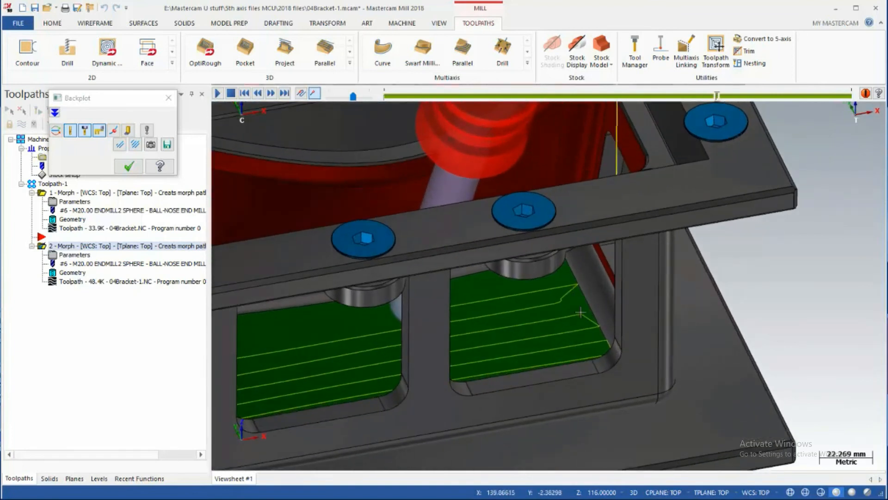
{"action": "scroll", "coordinate": [563, 297], "scroll_direction": "down", "scroll_amount": 2}
{"action": "middle_click_drag", "start_coordinate": [563, 297], "coordinate": [380, 295]}
{"action": "scroll", "coordinate": [432, 303], "scroll_direction": "down", "scroll_amount": 3}
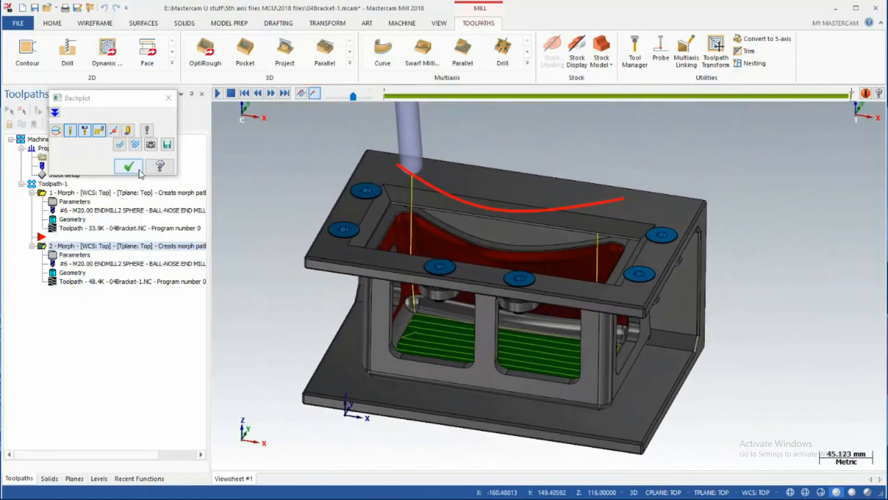
{"action": "left_click", "coordinate": [136, 169]}
Review the holder, shoulder, shank and angular clearance values in the copied Morph operation's collision control settings
{"action": "left_click", "coordinate": [84, 255]}
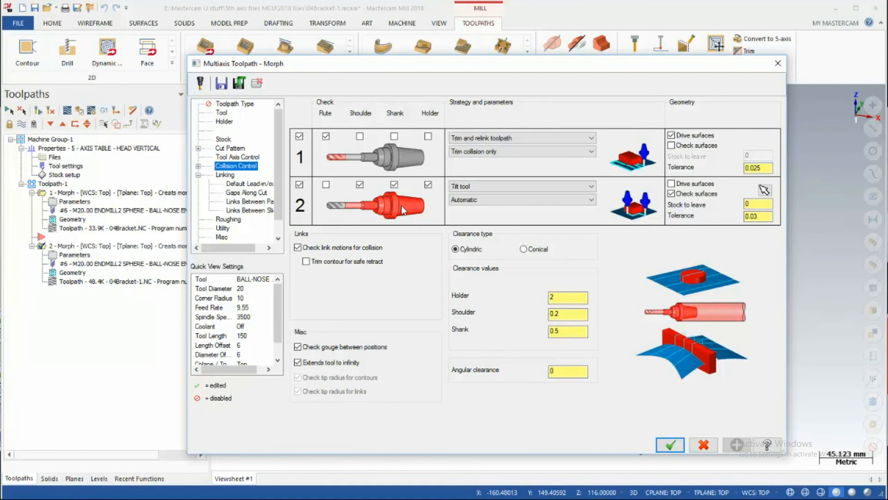
{"action": "left_click", "coordinate": [569, 301]}
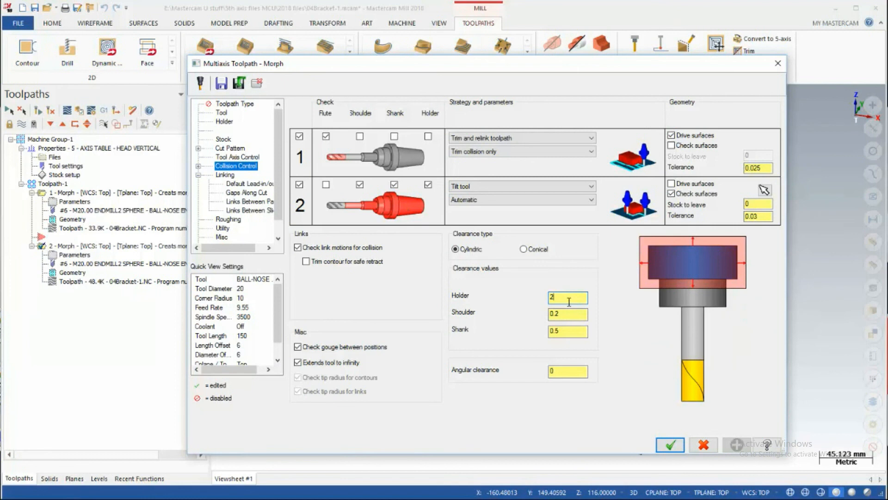
{"action": "left_click", "coordinate": [570, 314]}
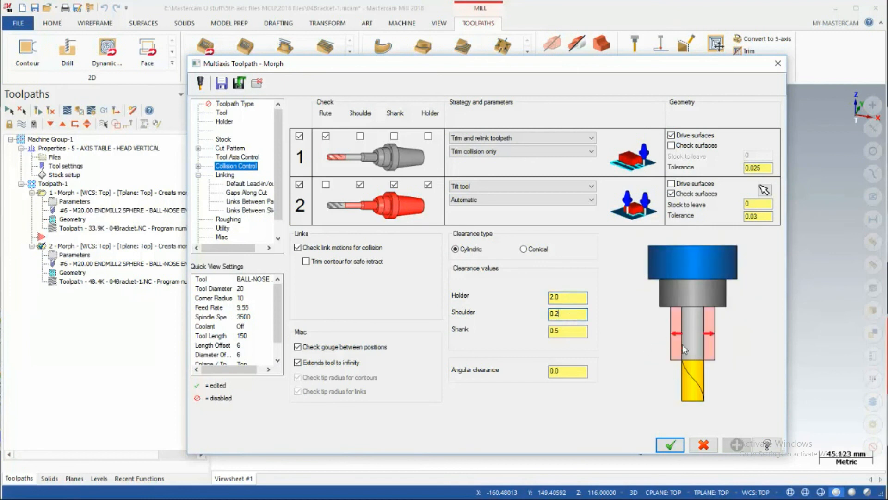
{"action": "left_click", "coordinate": [570, 331]}
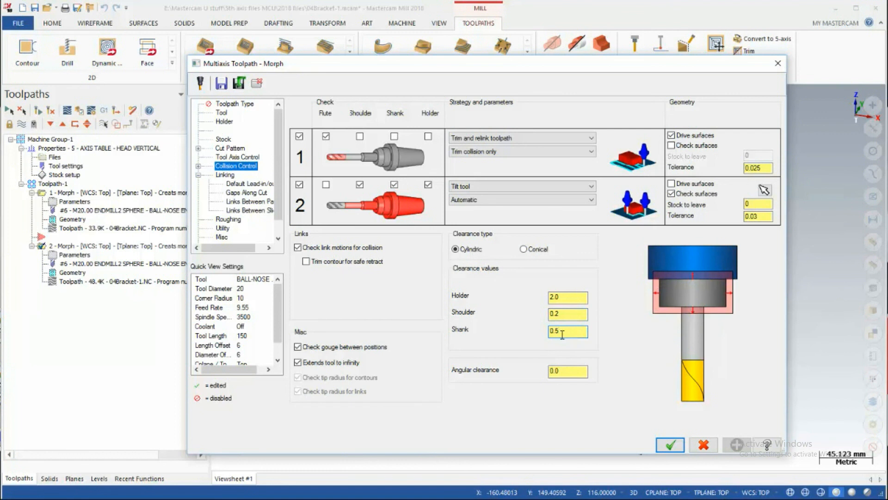
{"action": "left_click", "coordinate": [570, 371]}
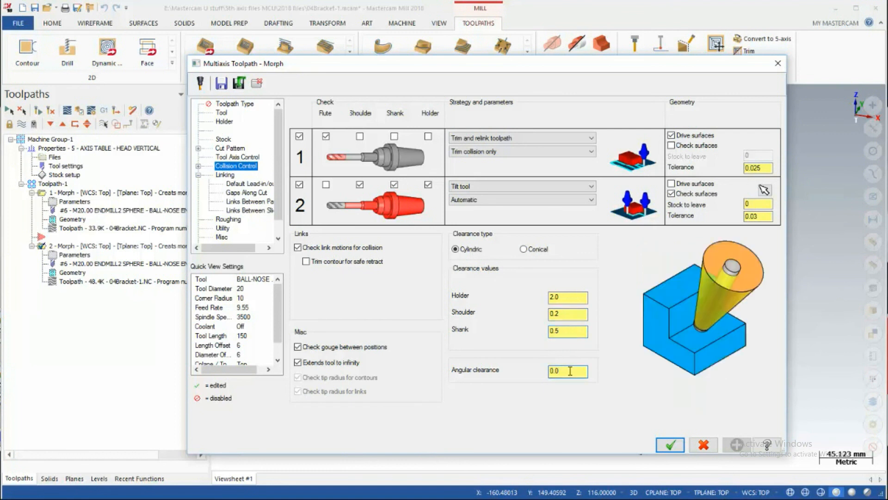
{"action": "left_click", "coordinate": [580, 297]}
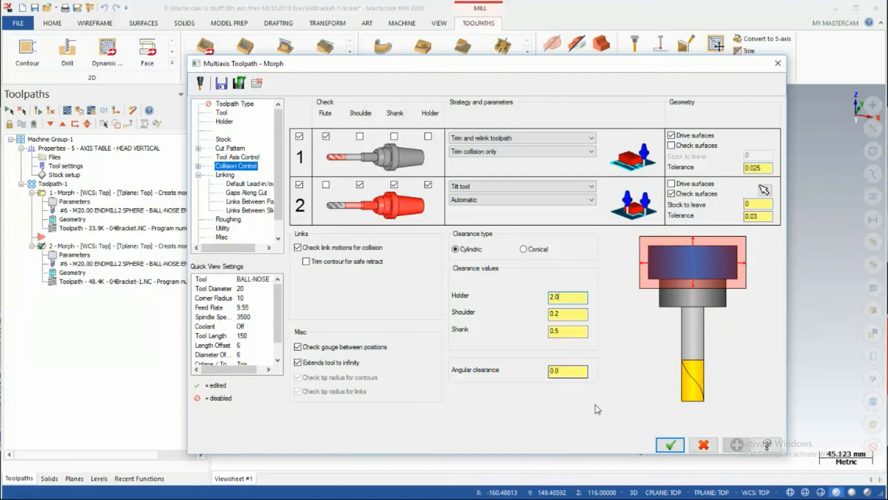
{"action": "left_click", "coordinate": [669, 445]}
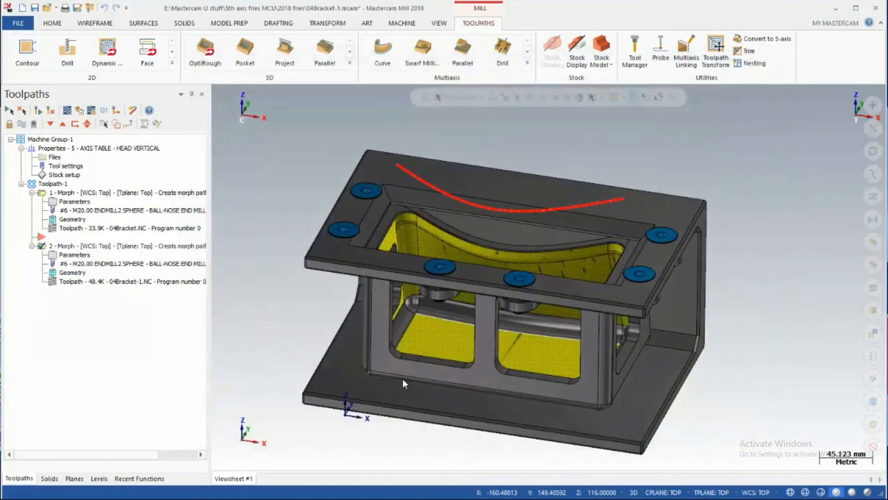